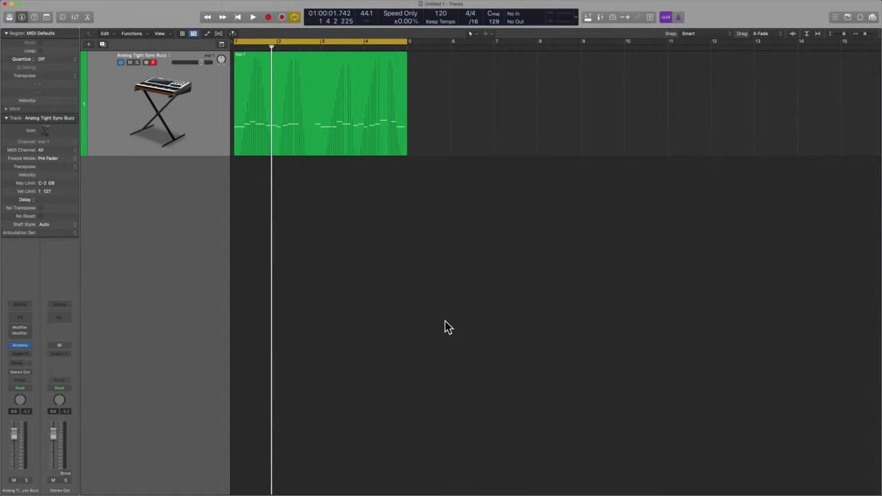
Open the Modifier windows and keep only the one routing Mod Wheel to Alchemy LoFi at 28%.
{"action": "left_click", "coordinate": [15, 333]}
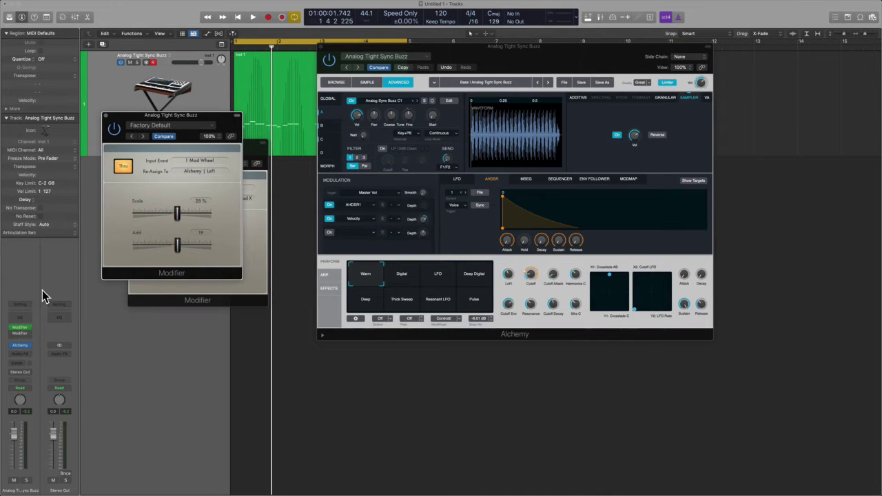
{"action": "left_click", "coordinate": [106, 115]}
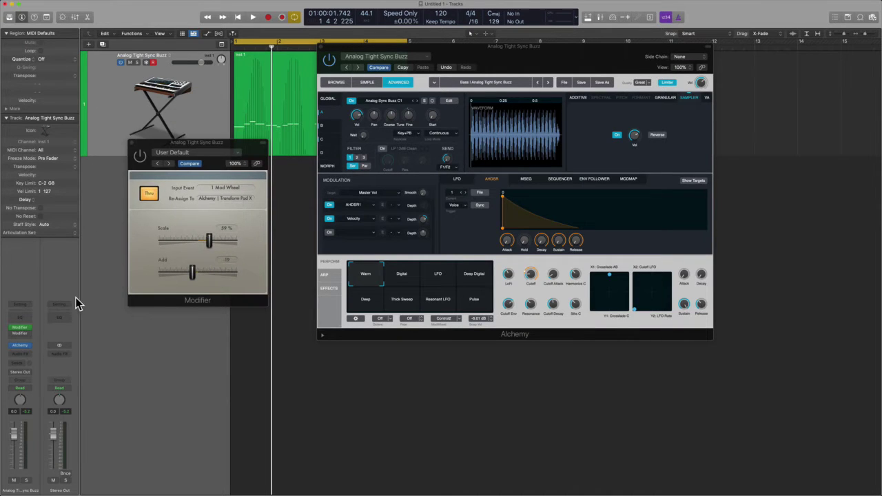
{"action": "left_click", "coordinate": [20, 329]}
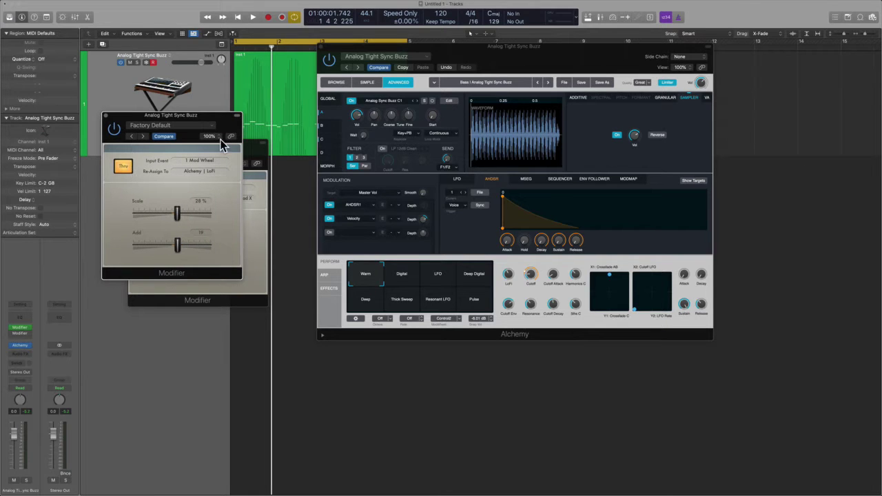
{"action": "left_click", "coordinate": [247, 143]}
{"action": "left_click", "coordinate": [130, 142]}
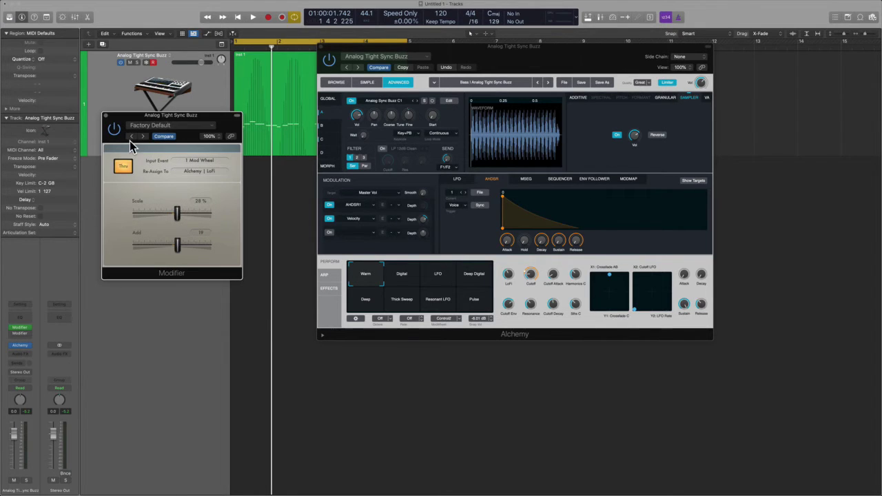
{"action": "left_click", "coordinate": [212, 4]}
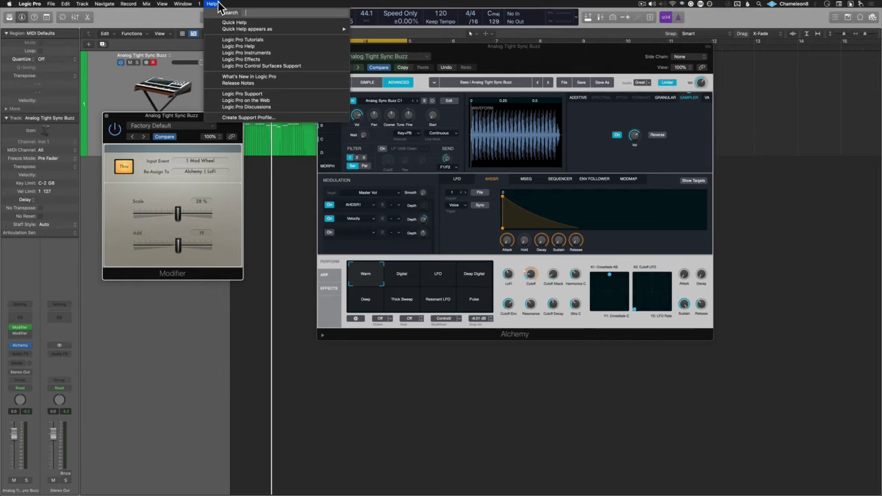
{"action": "type", "text": "modifier"}
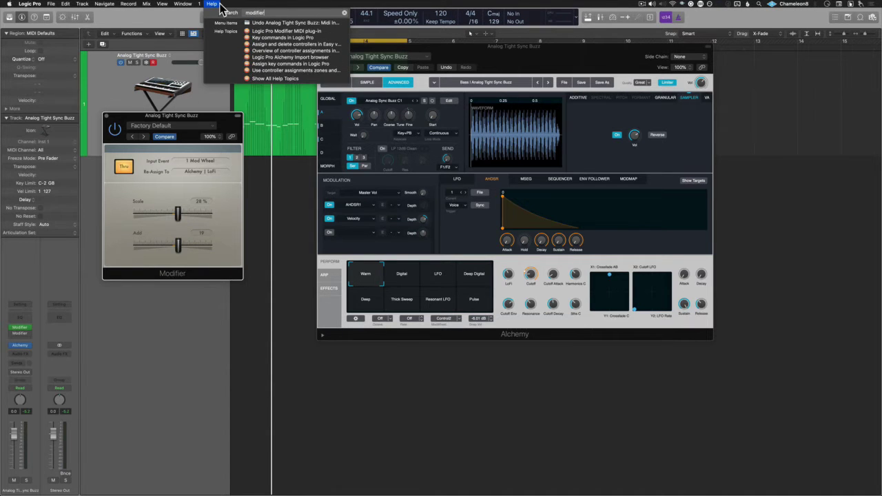
{"action": "left_click", "coordinate": [272, 31]}
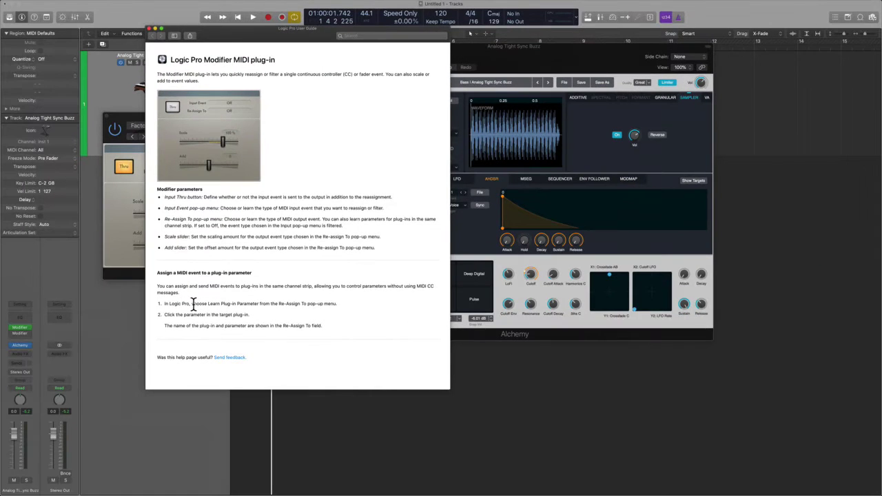
Dismiss the user guide, close the Modifier window, and reposition the Alchemy window.
{"action": "left_click", "coordinate": [152, 29]}
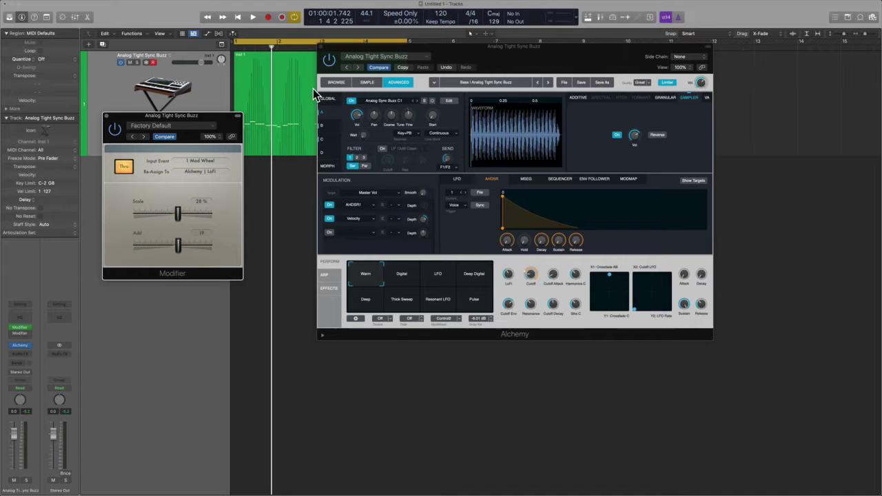
{"action": "left_click_drag", "start_coordinate": [489, 63], "coordinate": [468, 96]}
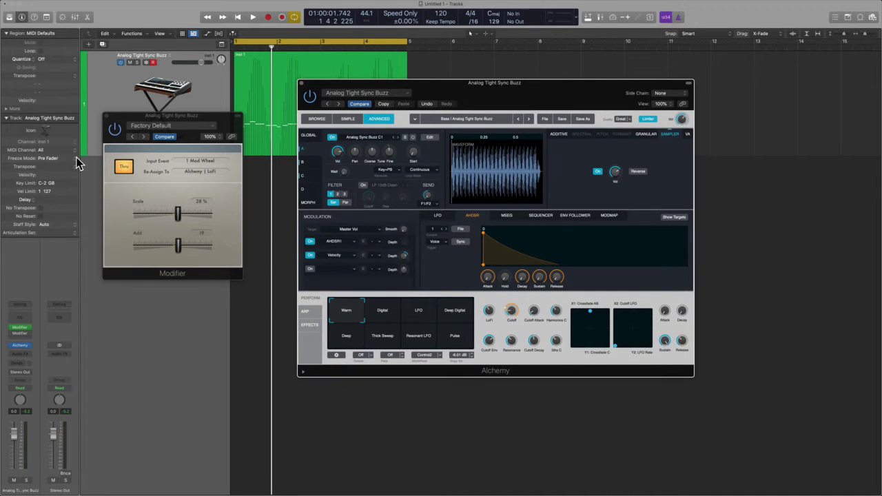
{"action": "left_click", "coordinate": [116, 132]}
{"action": "left_click", "coordinate": [107, 116]}
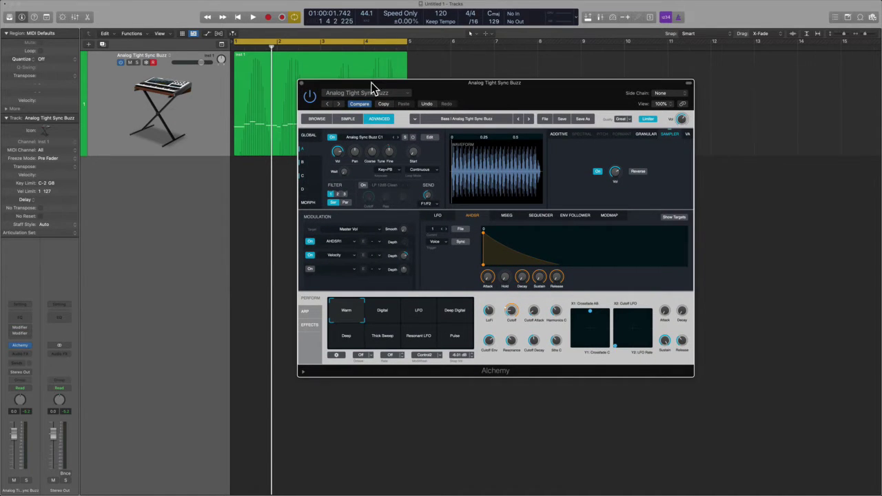
{"action": "left_click_drag", "start_coordinate": [447, 95], "coordinate": [498, 93]}
Open the Inst 1 region in the Piano Roll showing its Ch. 1 Modulation automation.
{"action": "left_click", "coordinate": [204, 106]}
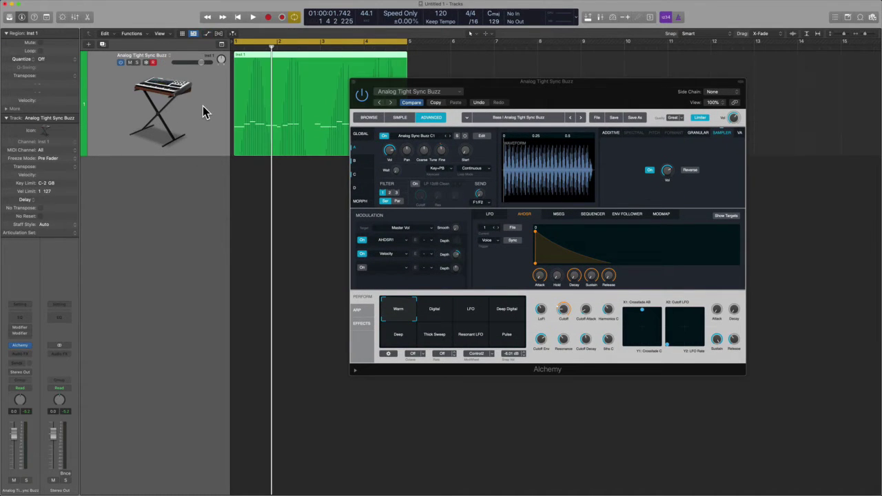
{"action": "double_click", "coordinate": [235, 118]}
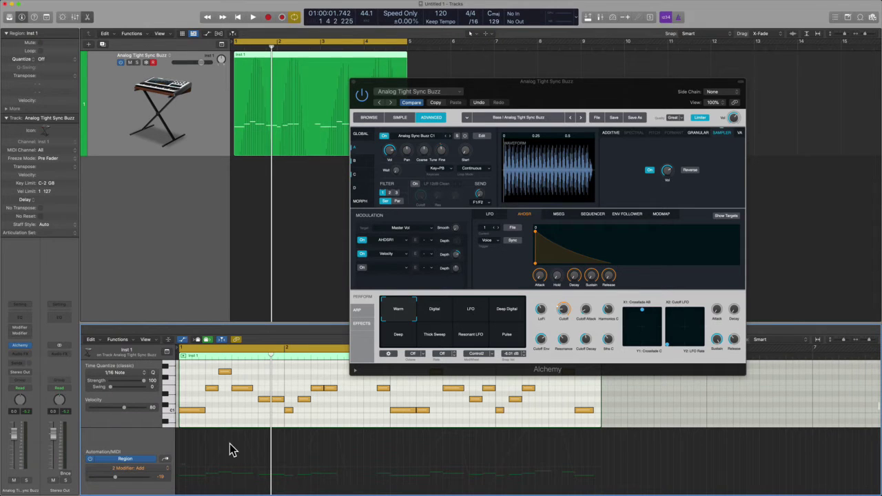
{"action": "left_click", "coordinate": [166, 468]}
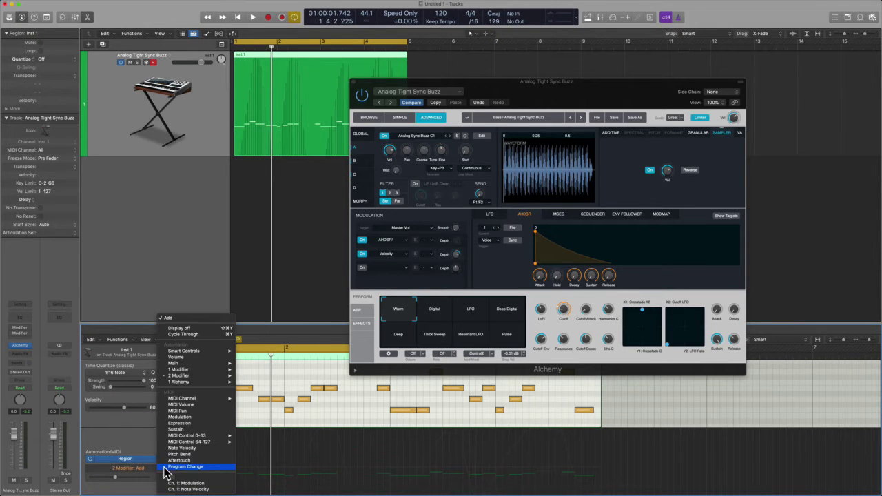
{"action": "left_click", "coordinate": [211, 484]}
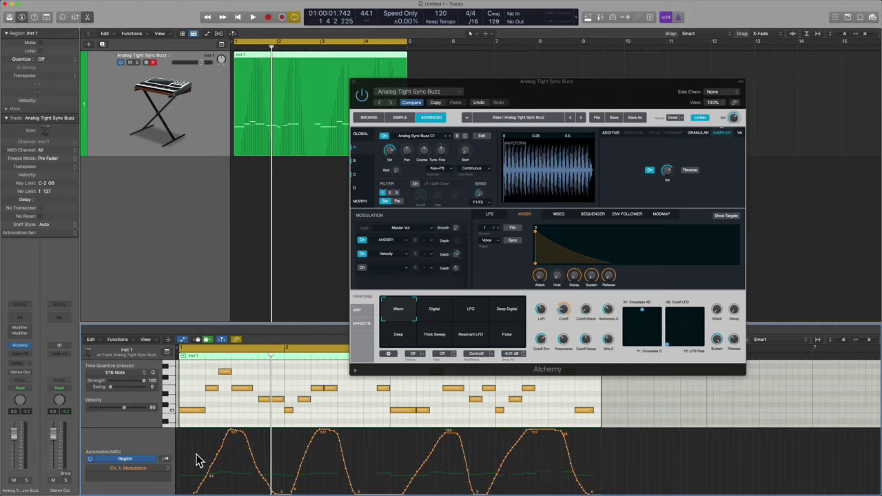
Delete the modulation points, undo to restore the curve, and play the region to hear it.
{"action": "left_click_drag", "start_coordinate": [197, 462], "coordinate": [870, 436]}
{"action": "key", "text": "Delete"}
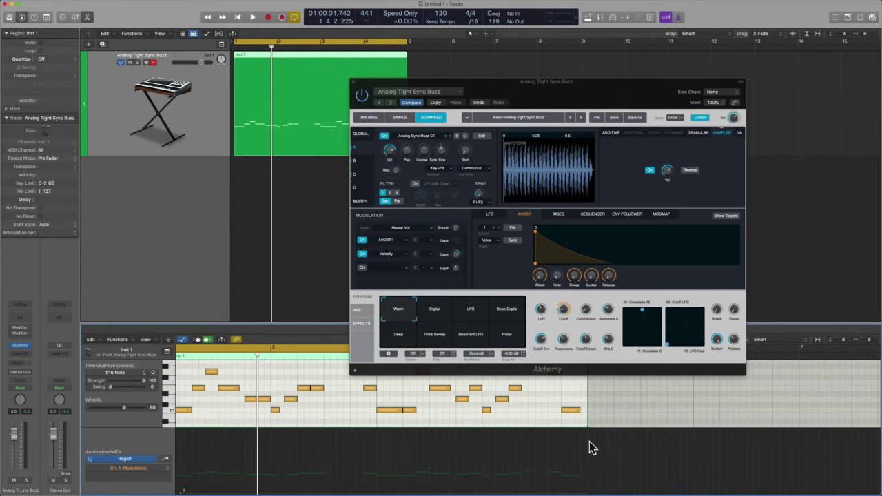
{"action": "key", "text": "space"}
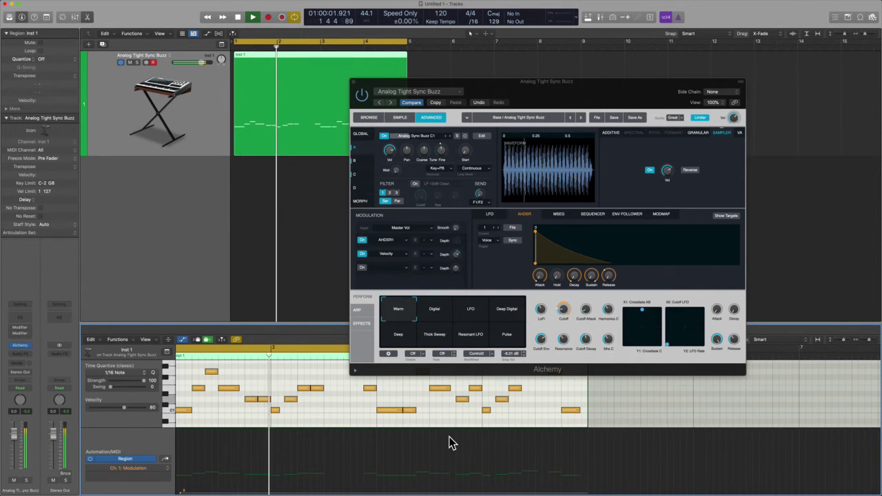
{"action": "key", "text": "super+z"}
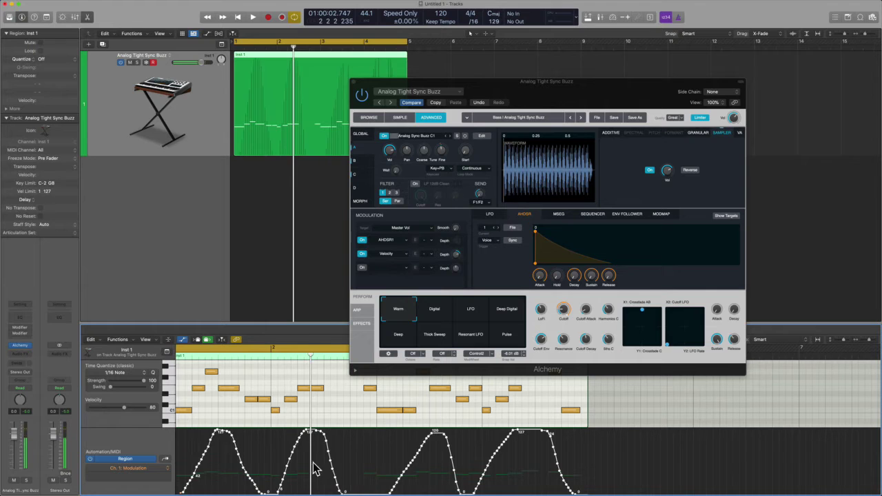
{"action": "key", "text": "space"}
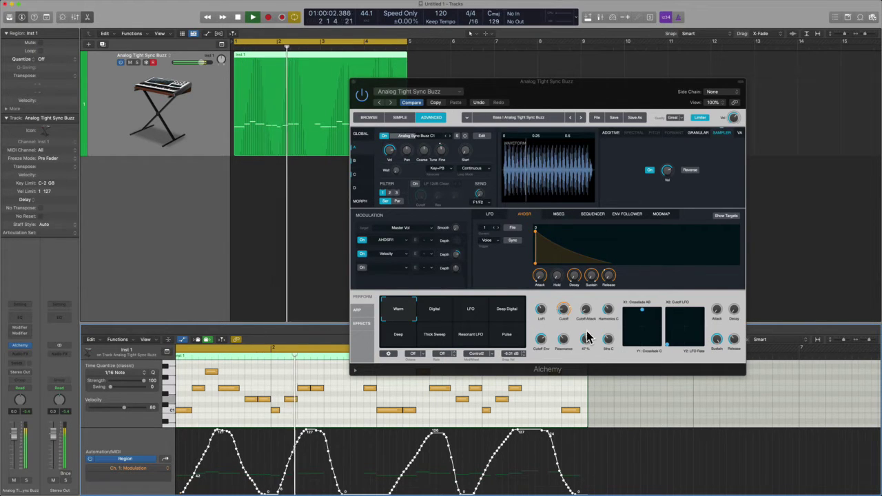
{"action": "key", "text": "space"}
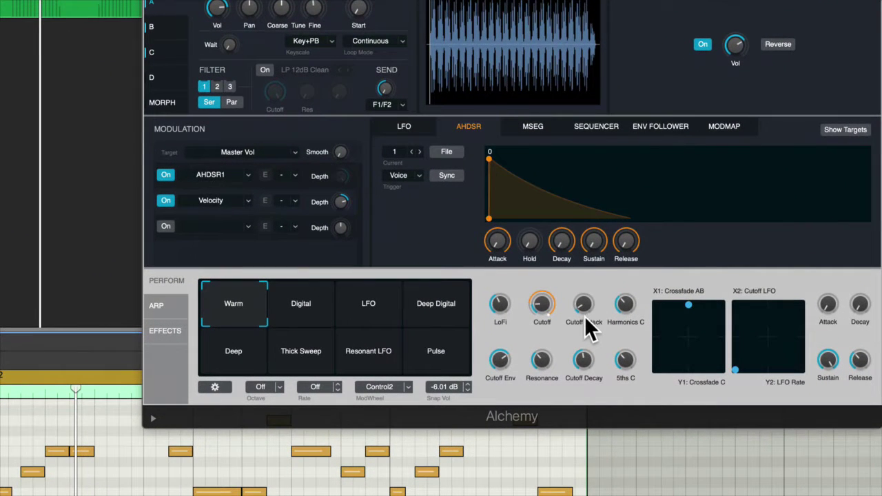
{"action": "mouse_move", "coordinate": [537, 312]}
{"action": "key", "text": "space"}
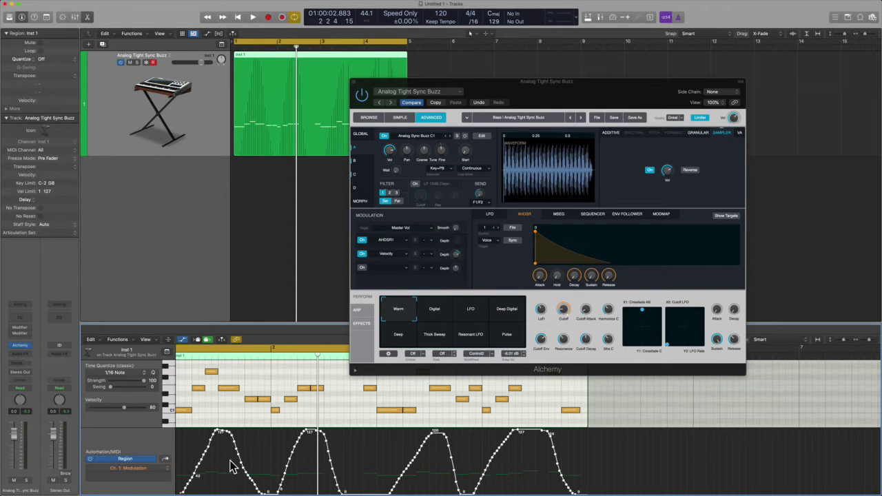
Reopen the first Modifier window (Mod Wheel to Alchemy LoFi, 28% scale, Add 19) beside Alchemy.
{"action": "left_click", "coordinate": [12, 329]}
{"action": "left_click", "coordinate": [15, 330]}
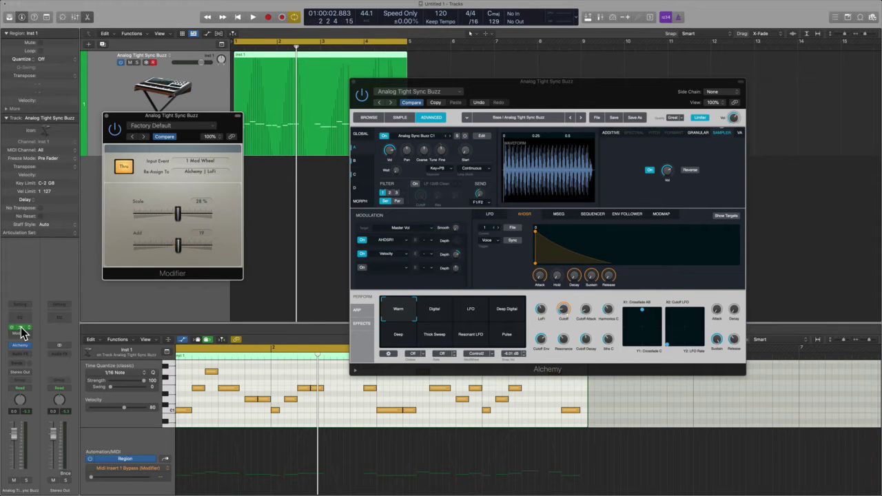
{"action": "left_click_drag", "start_coordinate": [211, 123], "coordinate": [209, 145]}
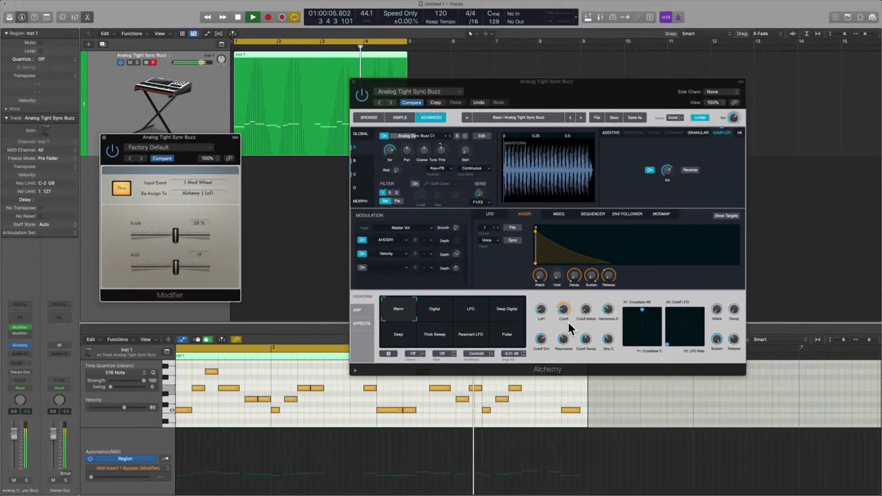
{"action": "mouse_move", "coordinate": [547, 317]}
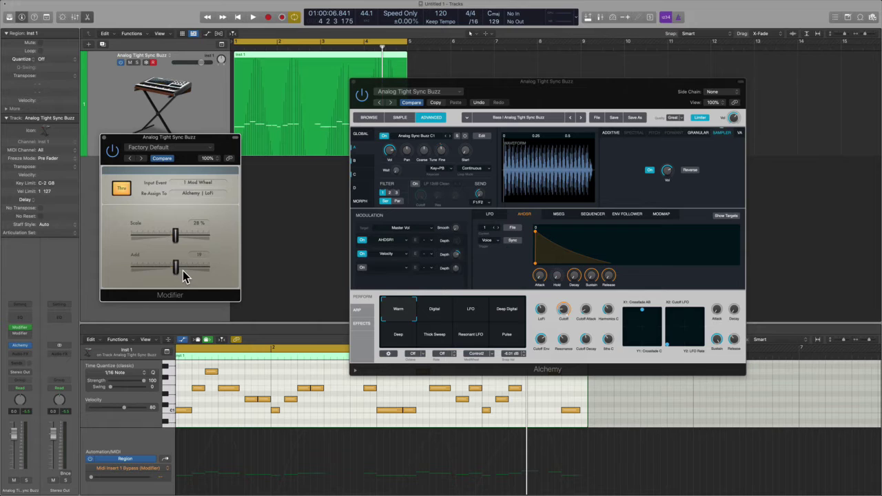
Close the first Modifier window and open the second Modifier's window instead.
{"action": "left_click", "coordinate": [104, 138]}
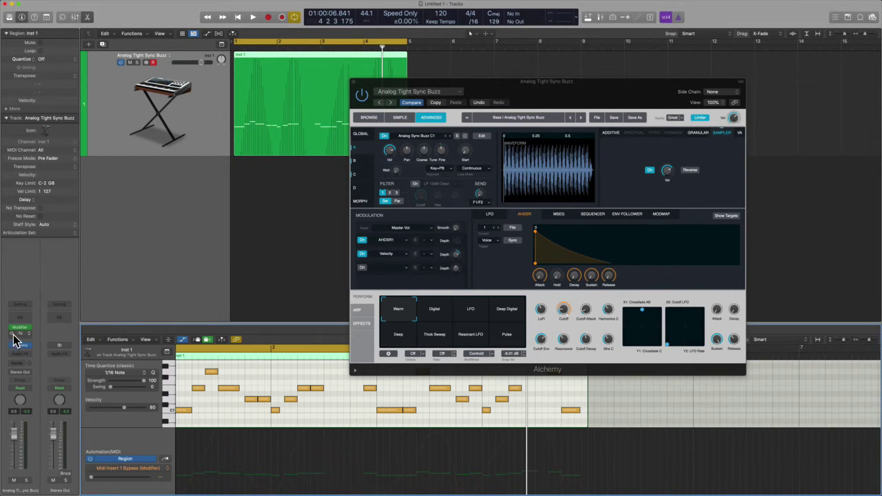
{"action": "left_click", "coordinate": [20, 334]}
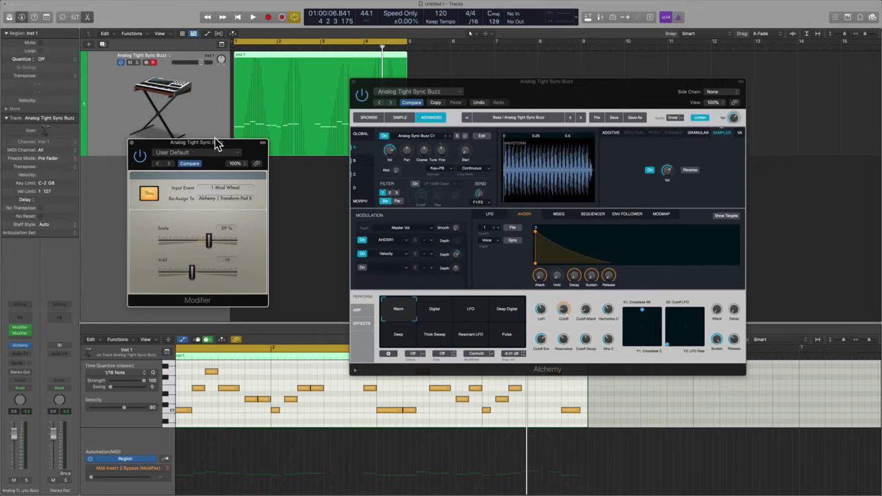
{"action": "left_click_drag", "start_coordinate": [217, 148], "coordinate": [221, 157]}
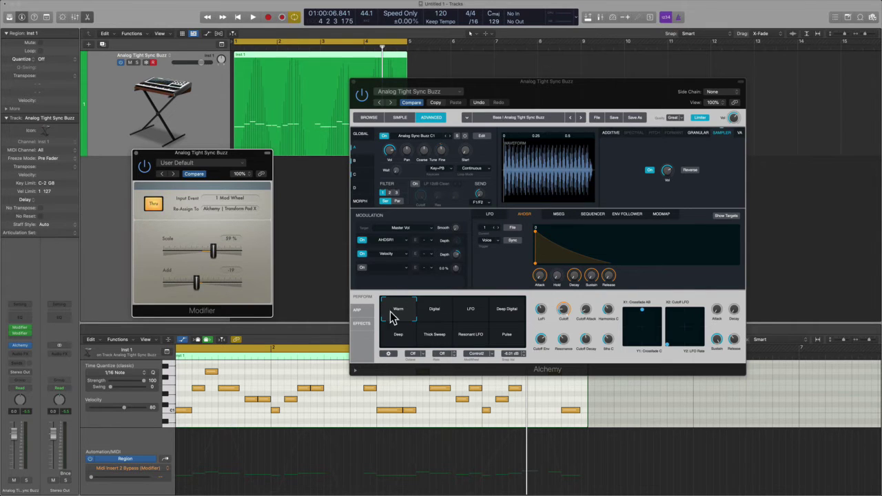
Re-assign the Mod Wheel to Alchemy's Transform Pad X using Learn Plug-in Parameter.
{"action": "left_click", "coordinate": [248, 217]}
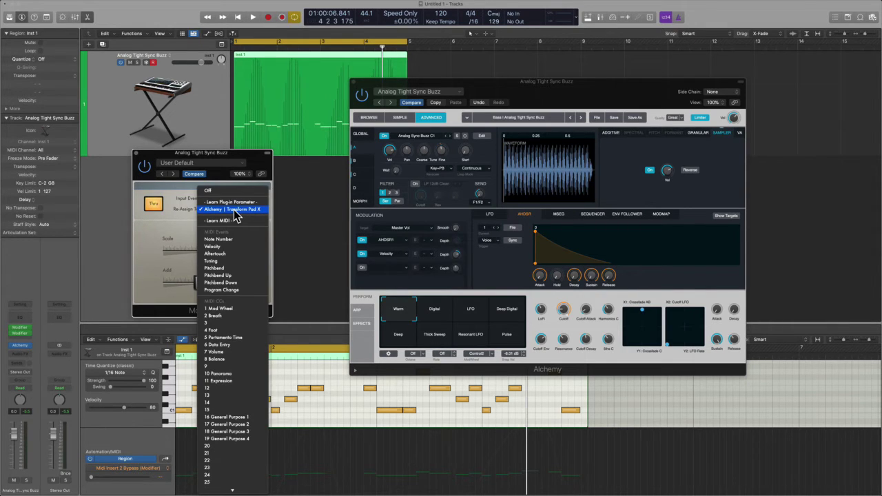
{"action": "left_click", "coordinate": [235, 221]}
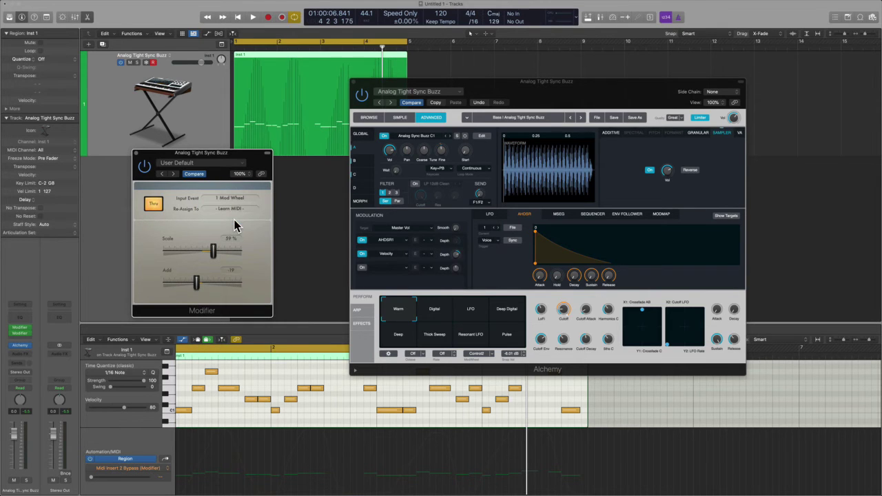
{"action": "left_click", "coordinate": [411, 340]}
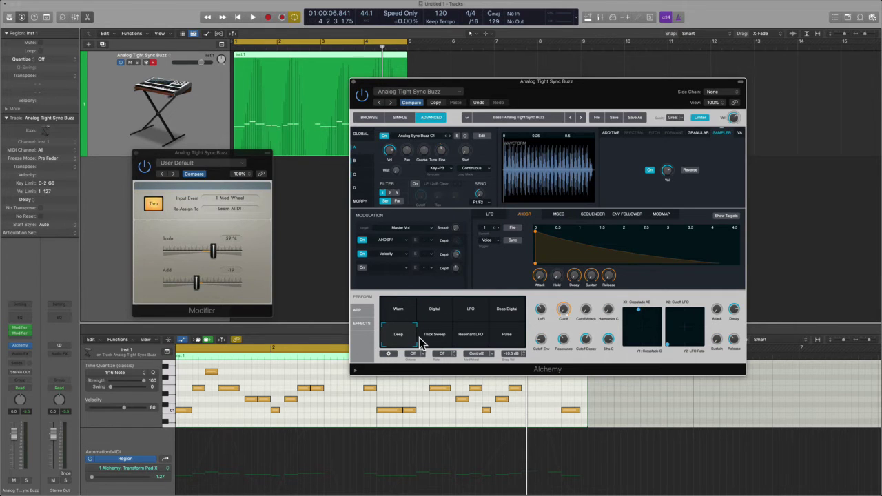
{"action": "left_click", "coordinate": [243, 210]}
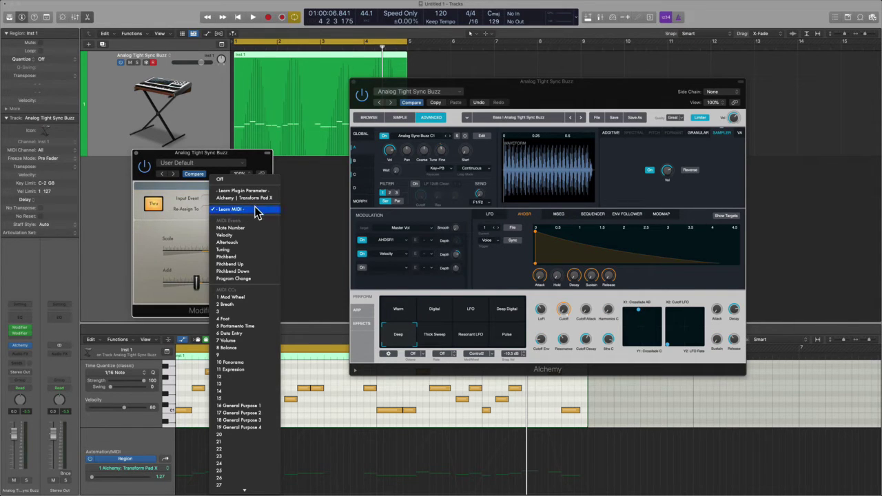
{"action": "left_click", "coordinate": [263, 192]}
{"action": "left_click", "coordinate": [423, 339]}
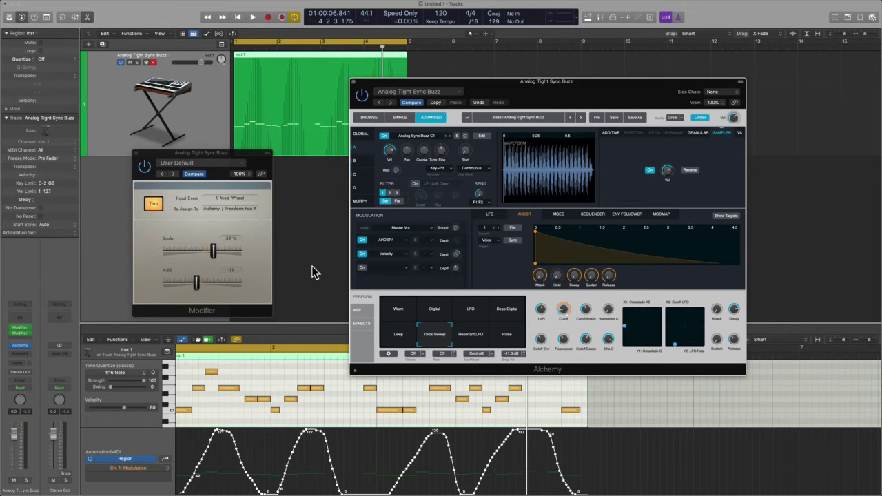
Play the region and adjust the Modifier's Add value, settling at 11.
{"action": "key", "text": "space"}
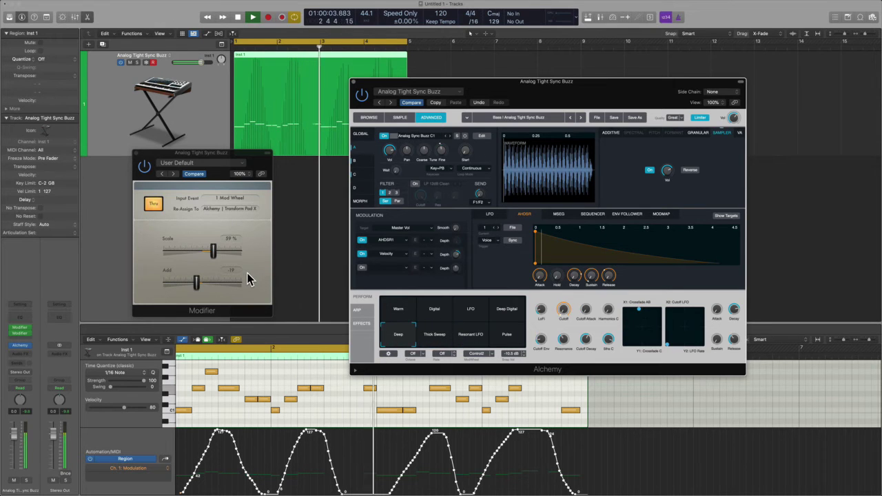
{"action": "key", "text": "space"}
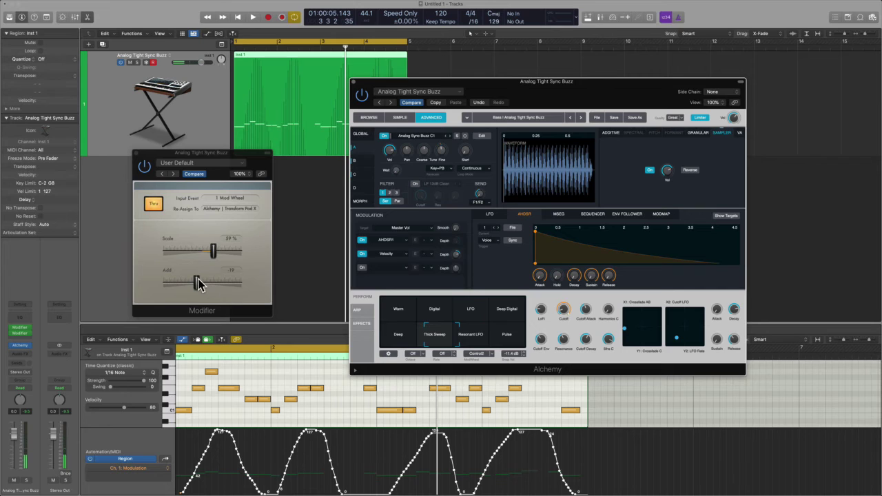
{"action": "left_click_drag", "start_coordinate": [197, 285], "coordinate": [203, 285]}
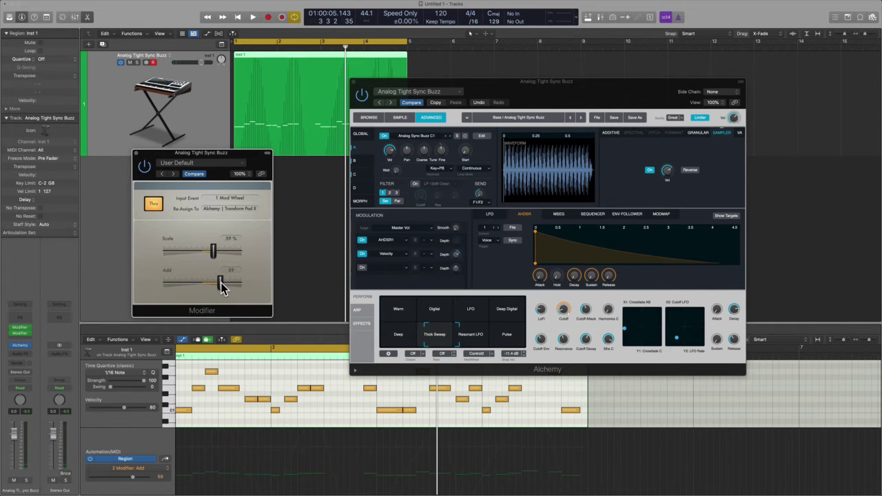
{"action": "left_click_drag", "start_coordinate": [222, 153], "coordinate": [254, 152]}
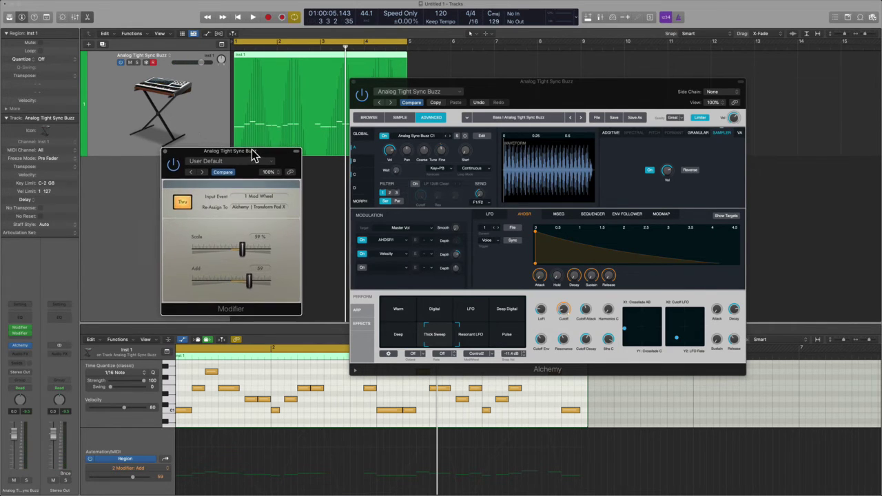
{"action": "key", "text": "space"}
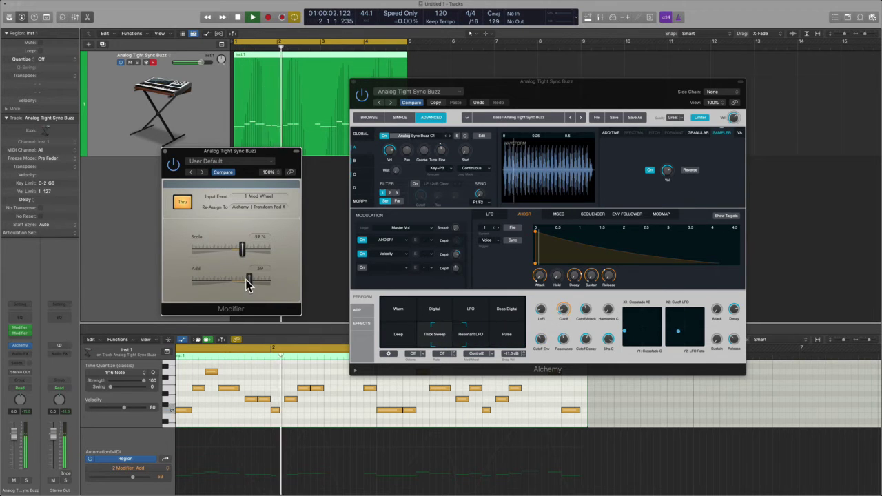
{"action": "left_click_drag", "start_coordinate": [249, 279], "coordinate": [234, 288]}
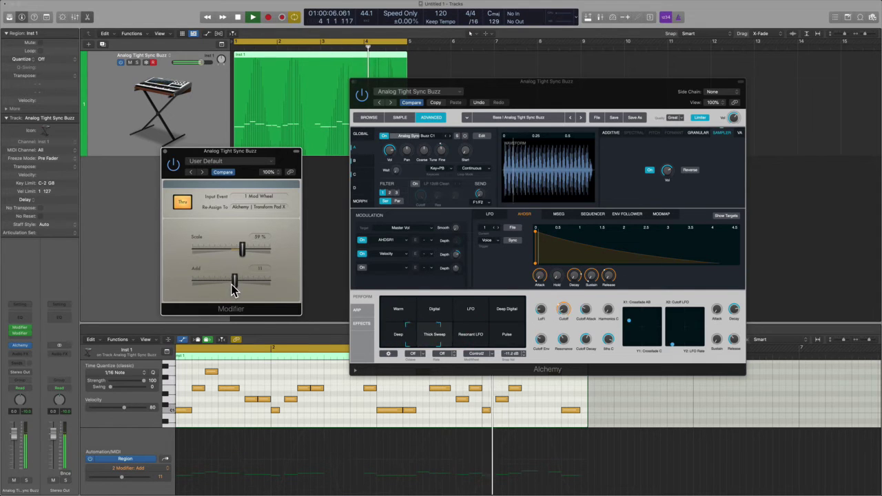
{"action": "key", "text": "space"}
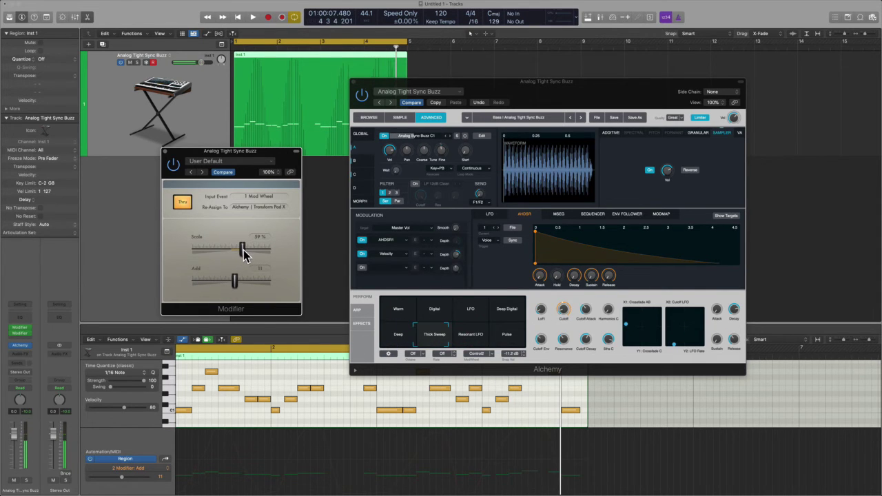
Push the Modifier's Scale to 118% while listening to playback.
{"action": "key", "text": "space"}
{"action": "left_click_drag", "start_coordinate": [260, 257], "coordinate": [187, 258]}
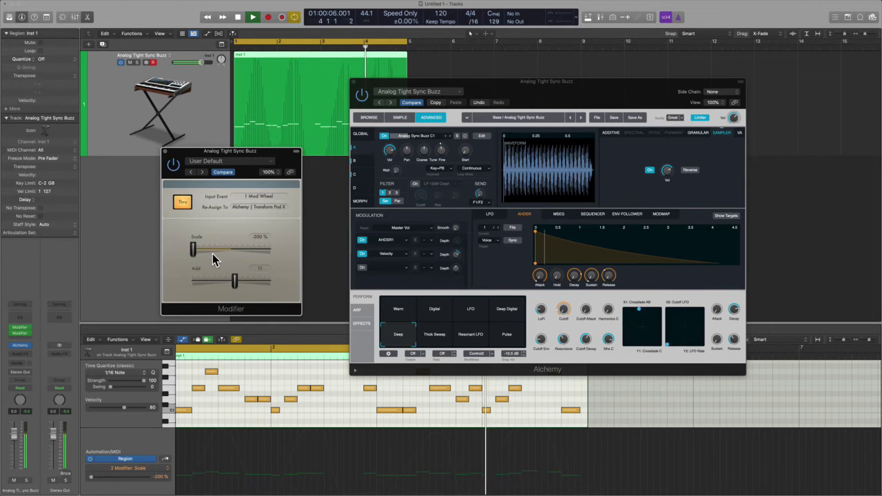
{"action": "key", "text": "space"}
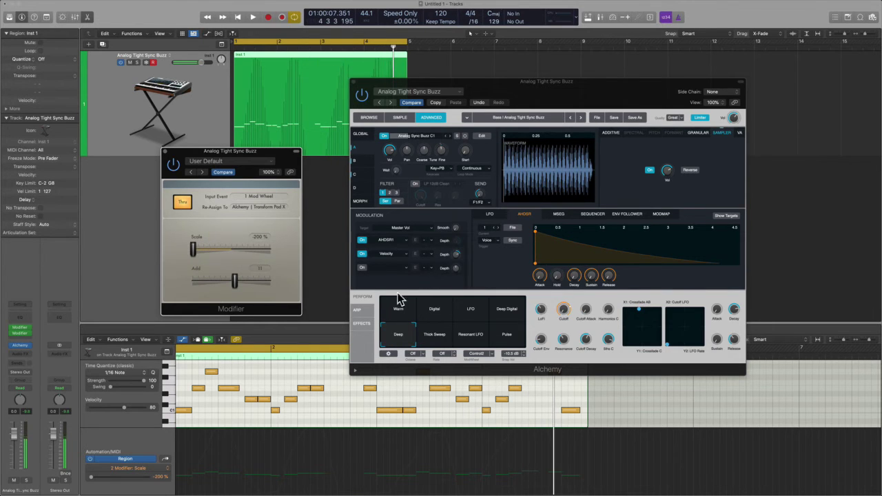
Re-learn Alchemy's Transform Pad as the Modifier's re-assign target.
{"action": "left_click", "coordinate": [270, 209]}
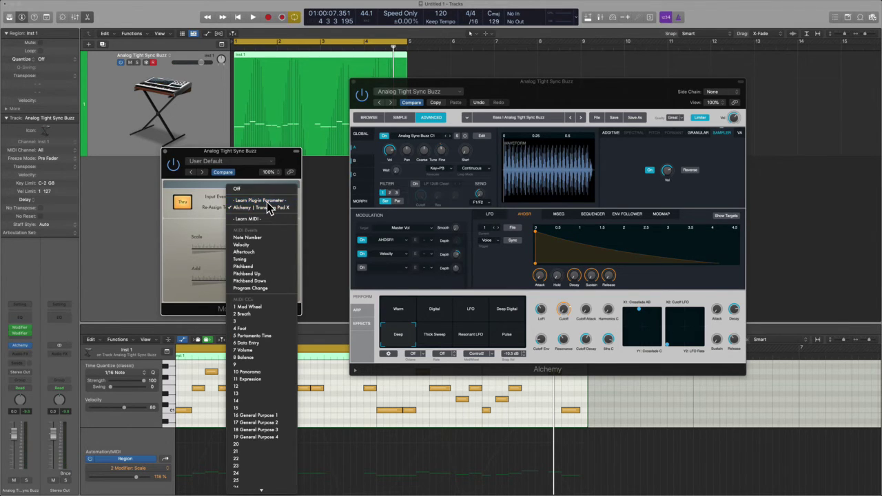
{"action": "left_click", "coordinate": [267, 200]}
{"action": "left_click", "coordinate": [413, 313]}
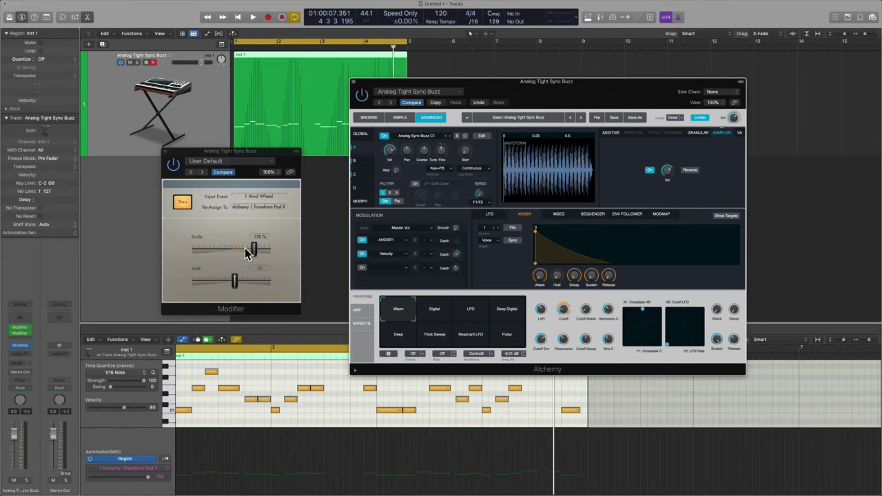
During playback, set the Modifier's Scale to 30% and Add to 14.
{"action": "key", "text": "space"}
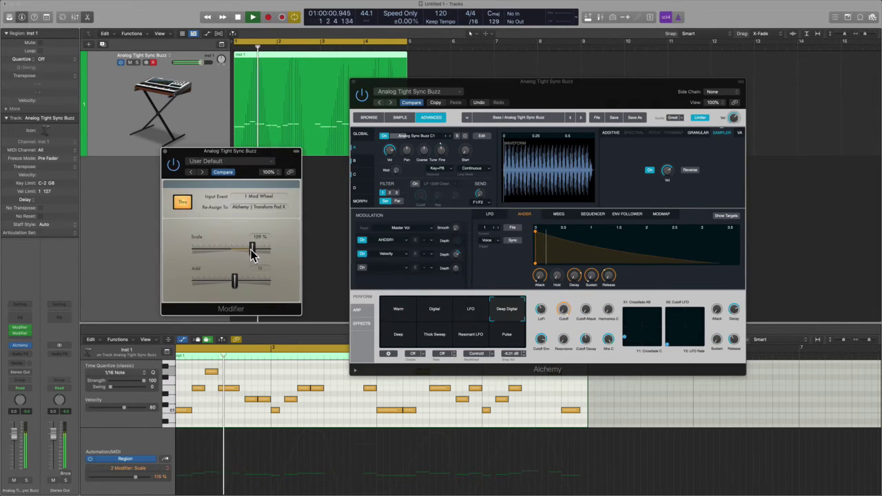
{"action": "left_click_drag", "start_coordinate": [255, 248], "coordinate": [234, 288]}
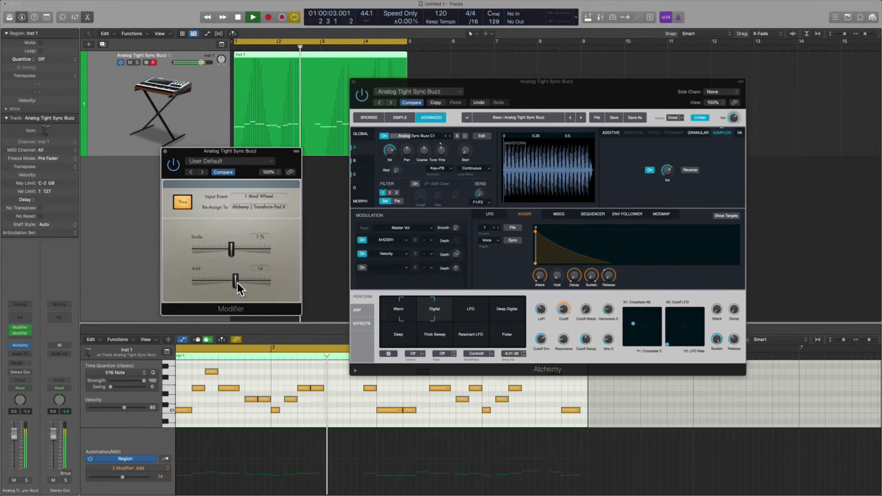
{"action": "left_click_drag", "start_coordinate": [232, 253], "coordinate": [238, 253]}
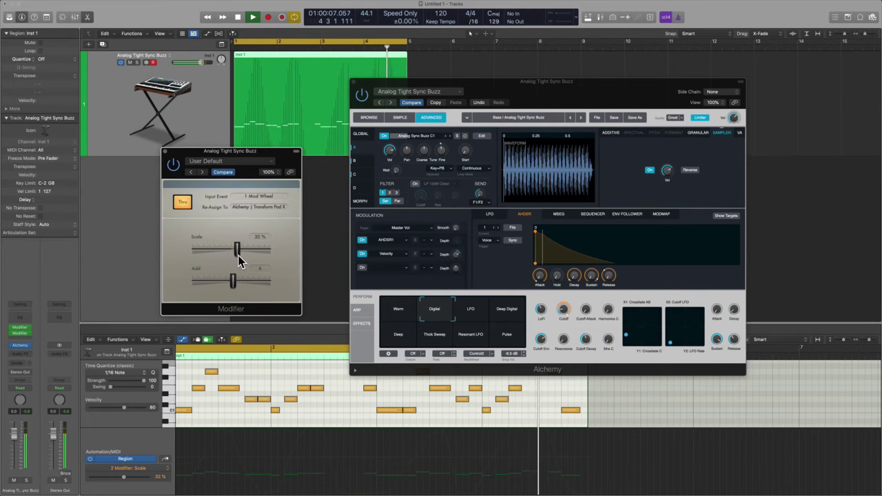
{"action": "left_click_drag", "start_coordinate": [237, 283], "coordinate": [236, 283]}
{"action": "key", "text": "space"}
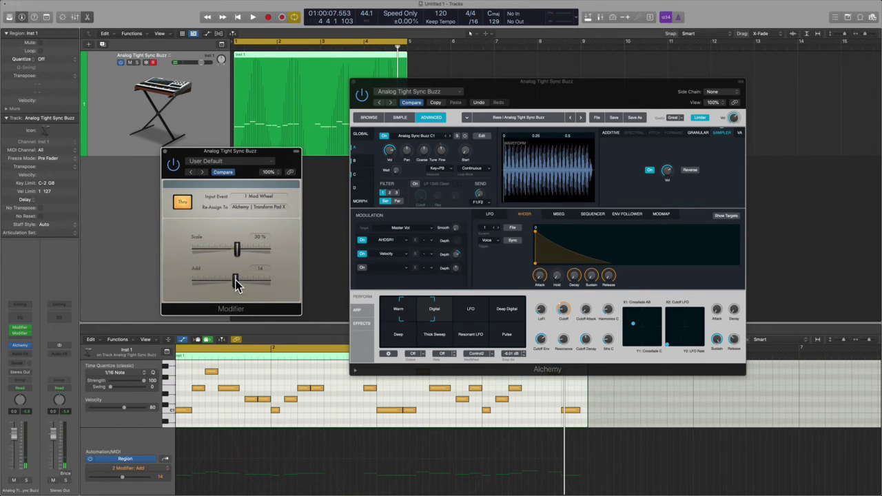
Switch the Piano Roll automation lane back to the Ch. 1 Modulation curve.
{"action": "left_click", "coordinate": [166, 474]}
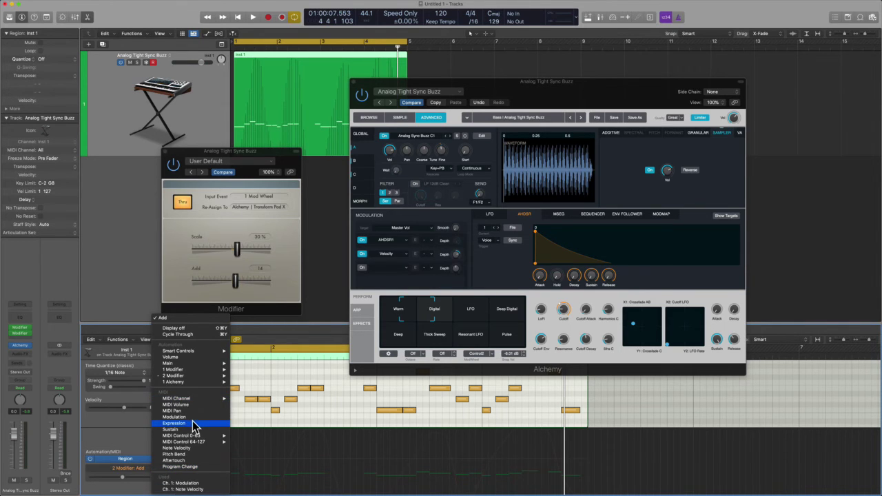
{"action": "left_click", "coordinate": [325, 420]}
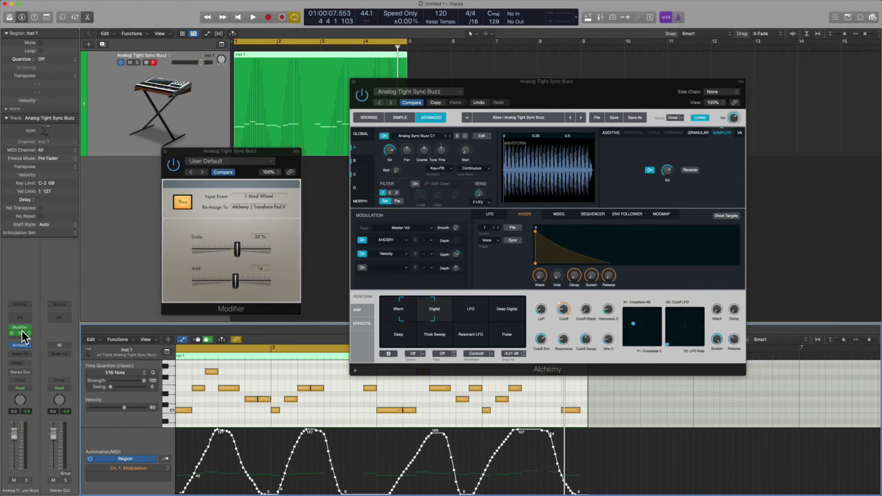
Duplicate the Modifier into a third slot and insert a Channel EQ on the channel.
{"action": "left_click_drag", "start_coordinate": [22, 336], "coordinate": [23, 339]}
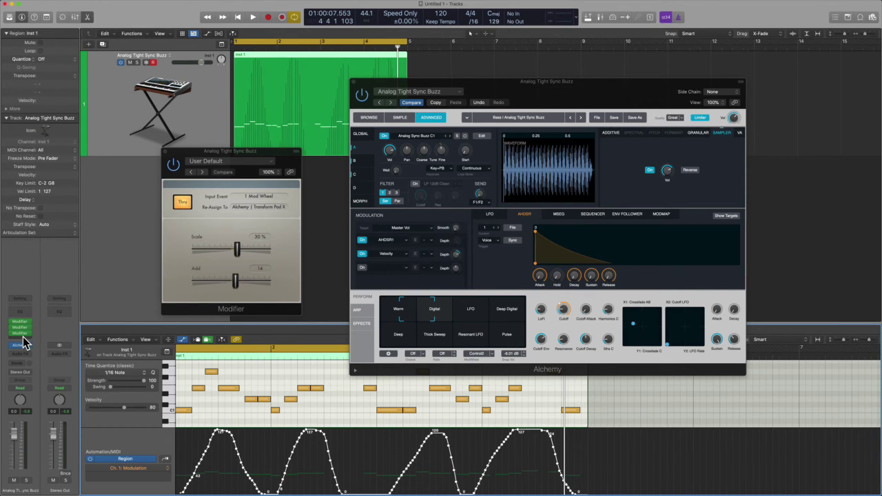
{"action": "double_click", "coordinate": [21, 312]}
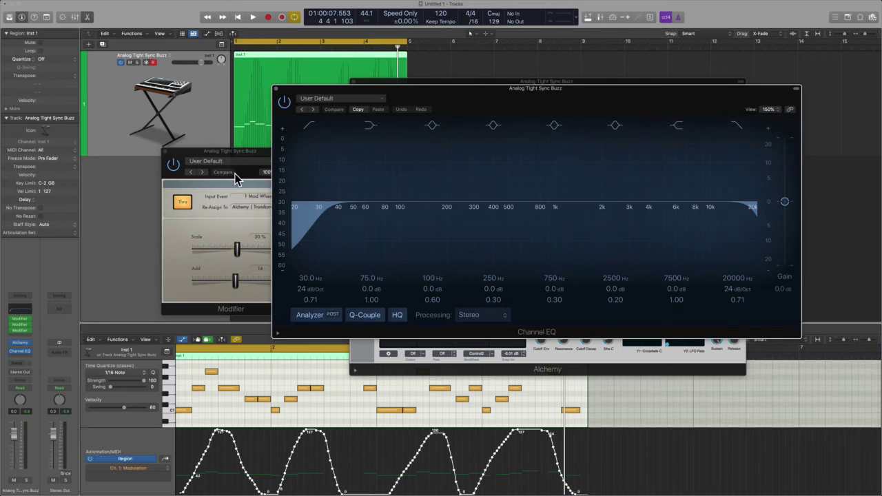
{"action": "left_click", "coordinate": [19, 331]}
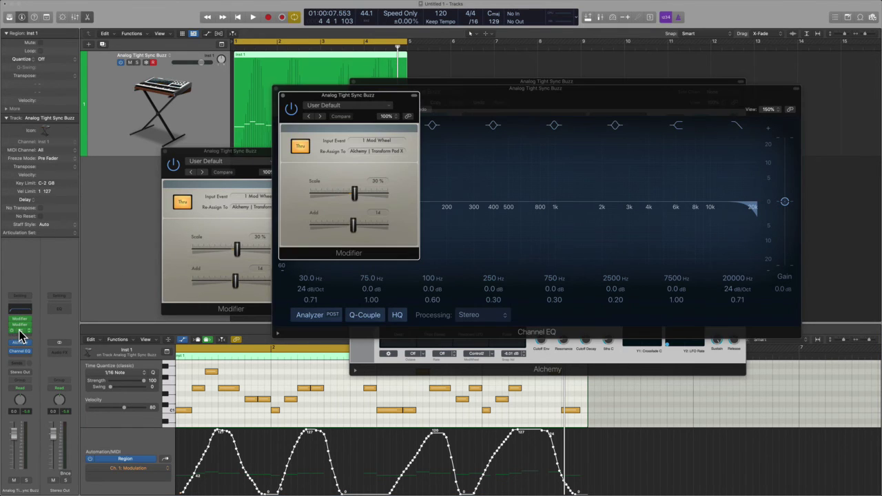
{"action": "left_click_drag", "start_coordinate": [408, 101], "coordinate": [274, 124]}
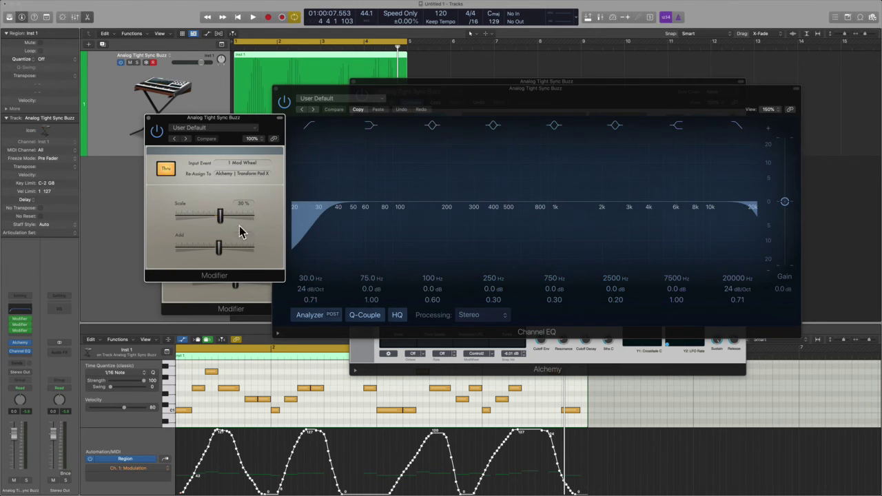
Have the third Modifier learn the EQ's 750 Hz Peak 3 Gain, then adjust Scale during playback.
{"action": "left_click", "coordinate": [267, 175]}
{"action": "left_click", "coordinate": [256, 170]}
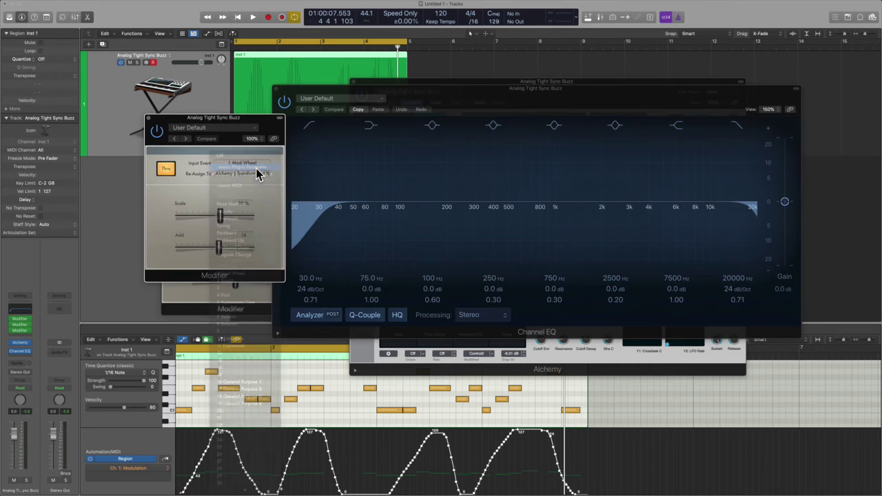
{"action": "left_click", "coordinate": [554, 288]}
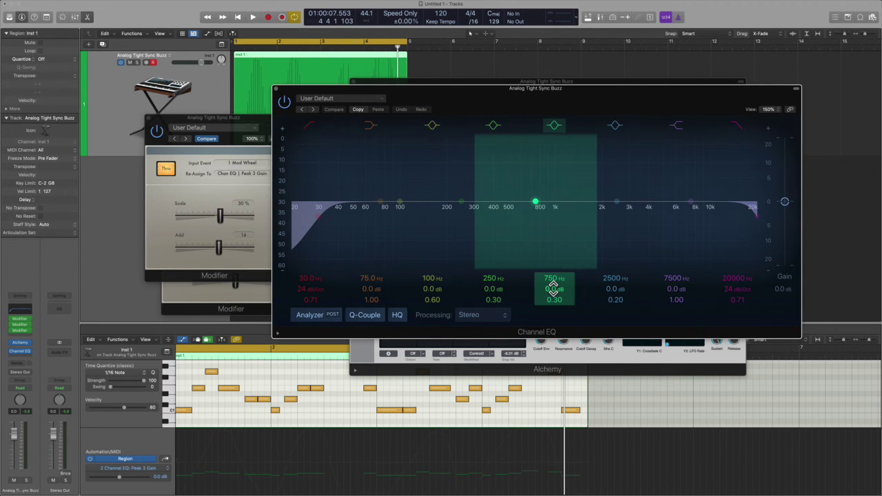
{"action": "key", "text": "space"}
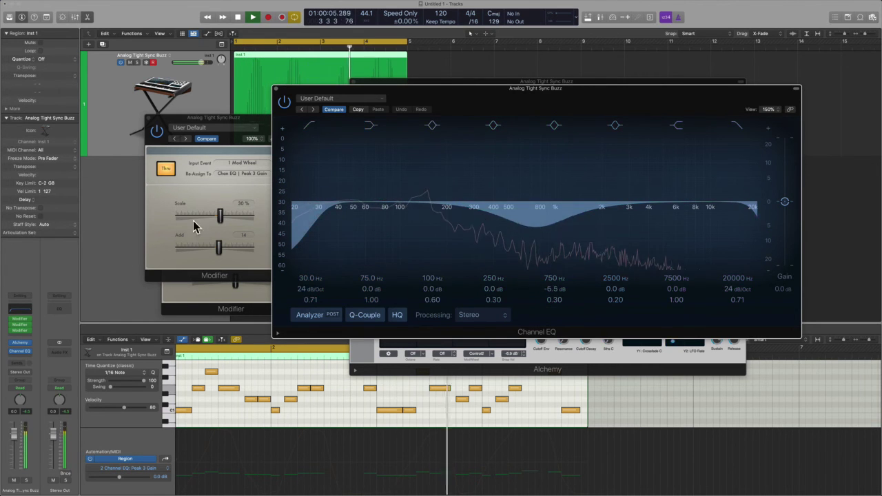
{"action": "left_click_drag", "start_coordinate": [227, 218], "coordinate": [227, 250]}
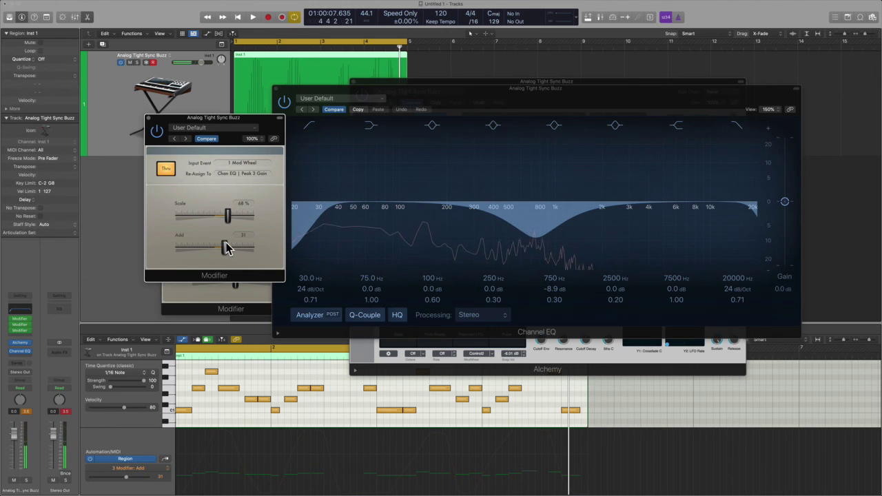